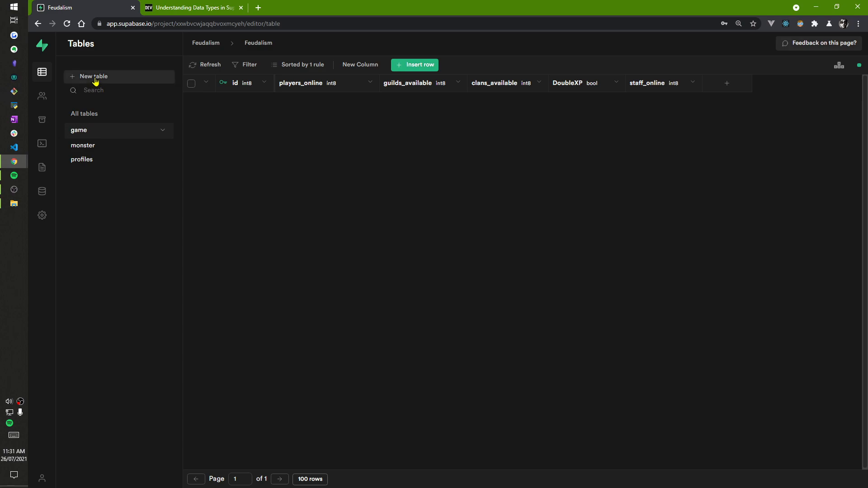
Create a table named Flights with the description "# of flight available" and an automatically generated int8 primary key id.
left_click(95, 78)
left_click(684, 93)
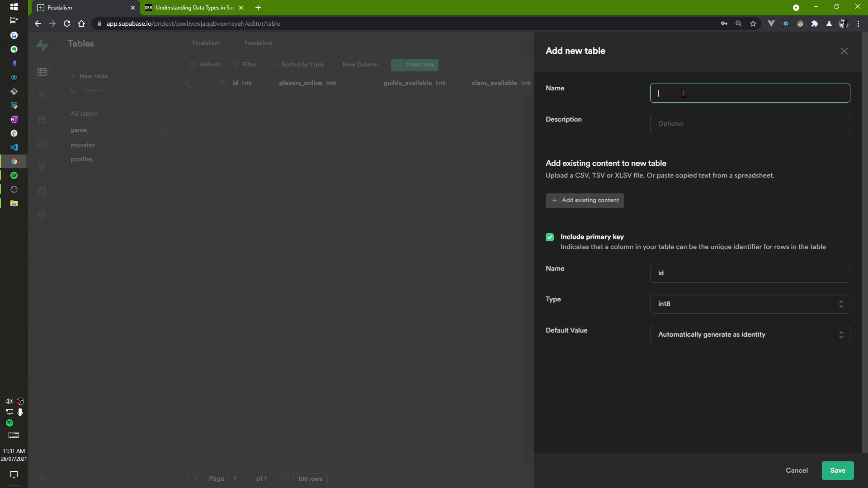
type("Flights")
left_click(675, 129)
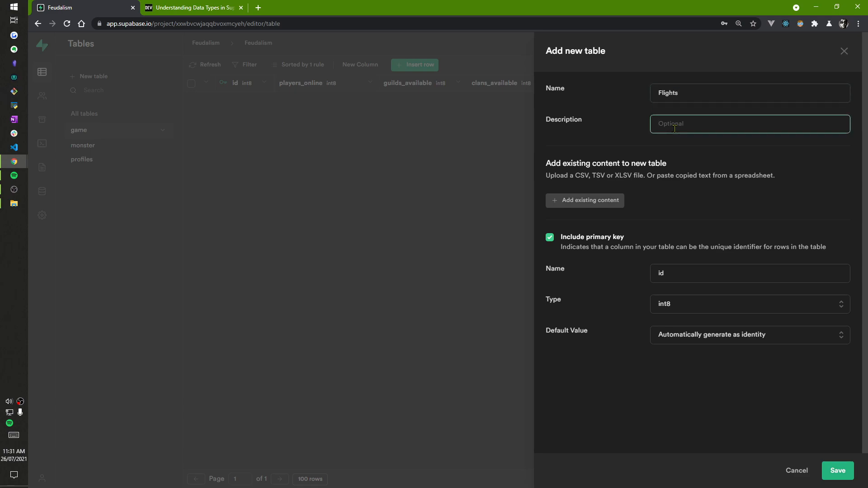
type("# of flflight available")
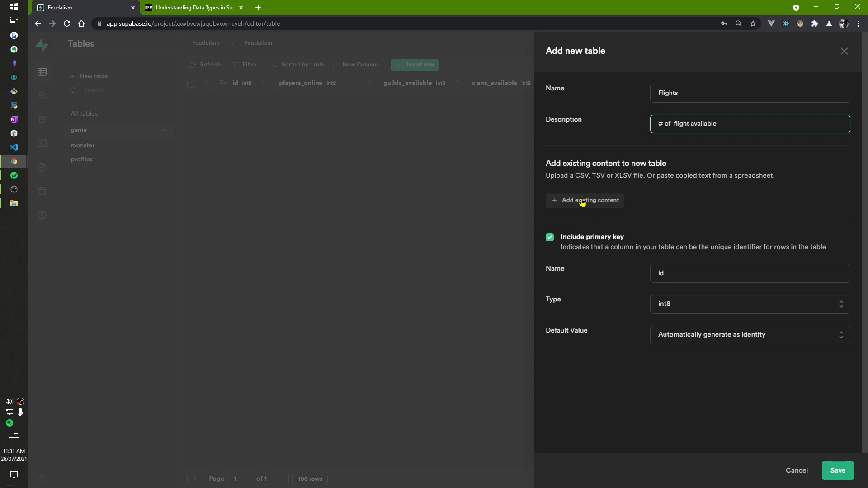
left_click_drag(575, 176, 590, 175)
left_click(686, 175)
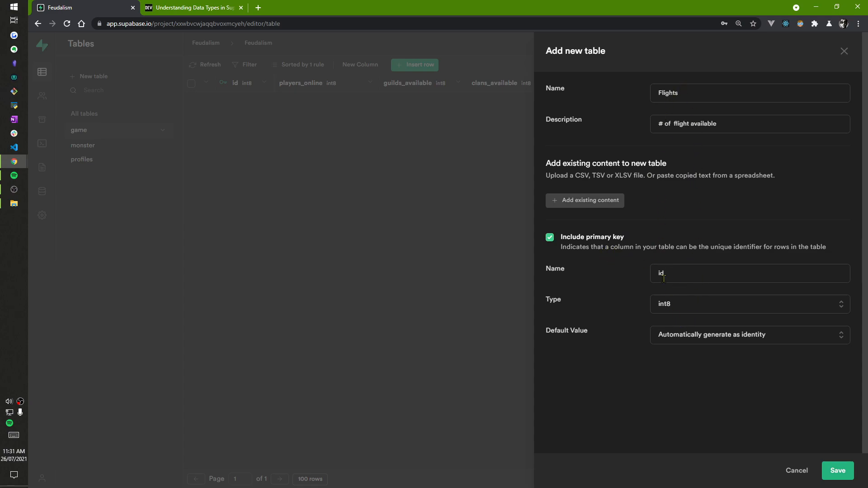
left_click(677, 306)
left_click(677, 306)
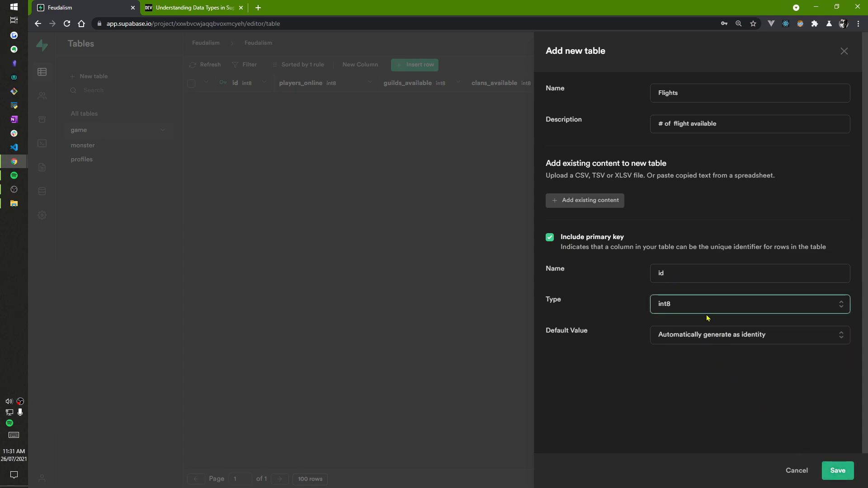
left_click(839, 471)
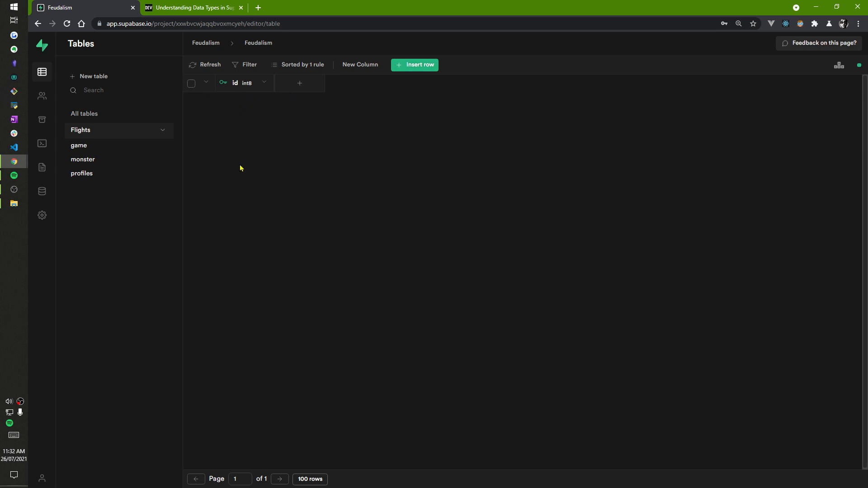
Start a new Flights column named from, with the description "where flight is leaving" and the type varchar.
left_click(358, 65)
left_click(655, 92)
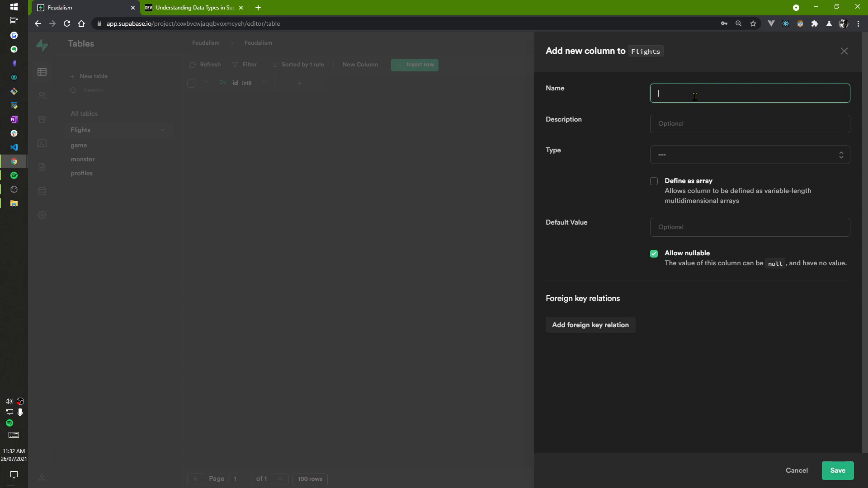
type("from")
left_click(679, 126)
type("wher")
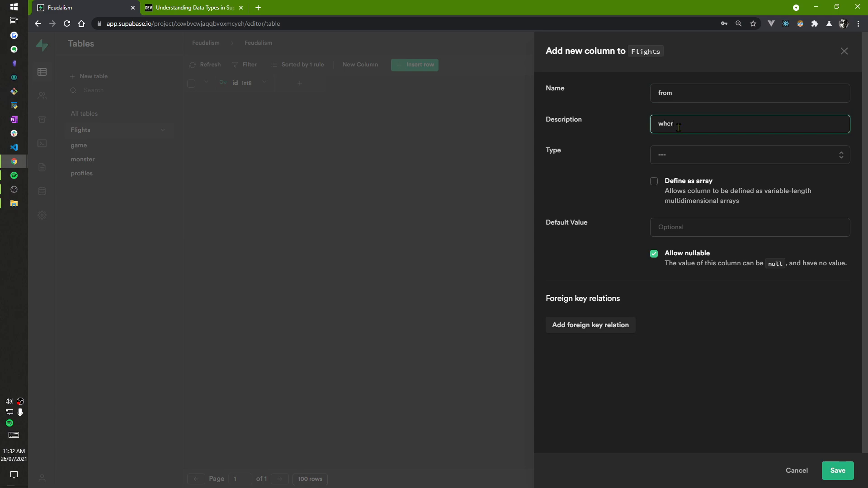
type("e flight is leaving")
left_click(683, 156)
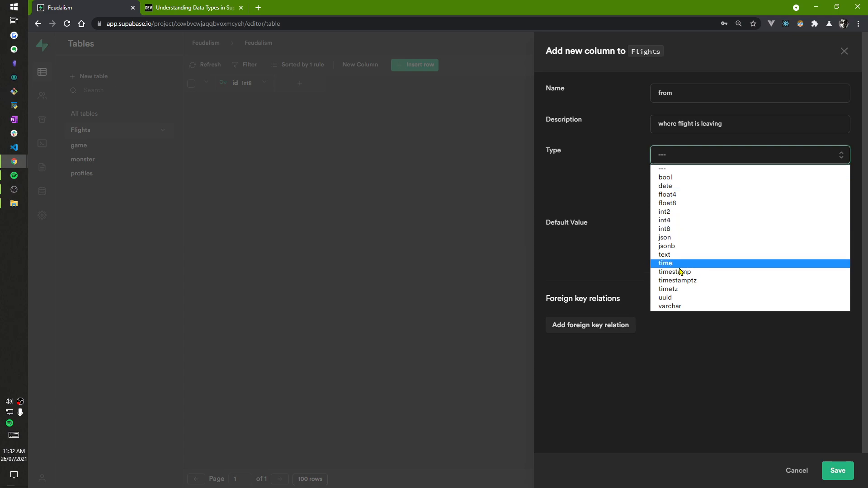
left_click(673, 308)
Save the from column as a nullable varchar without a default value.
left_click(690, 155)
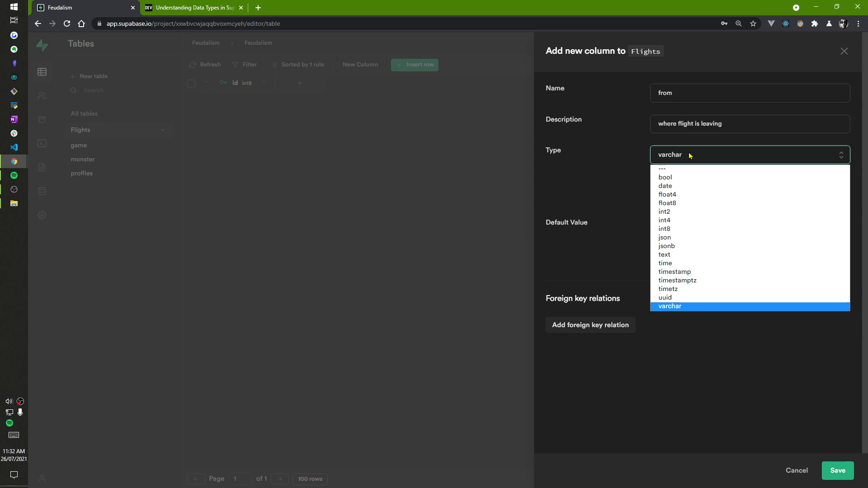
left_click(690, 155)
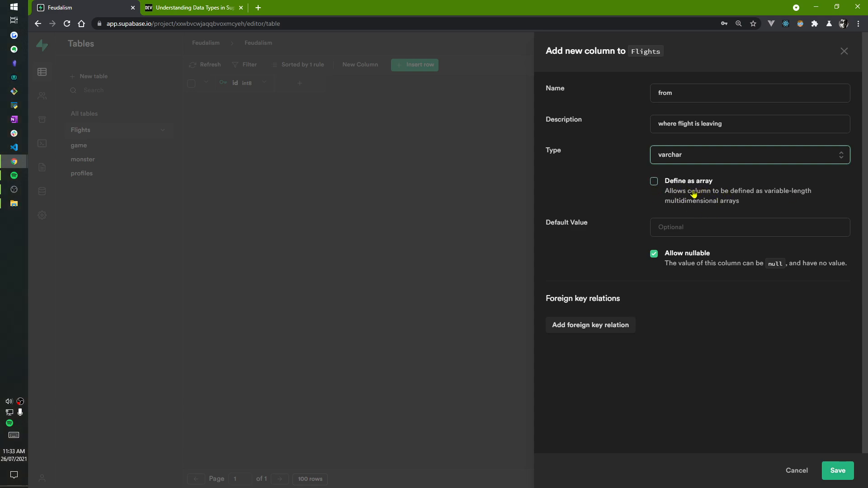
left_click(701, 319)
left_click(694, 231)
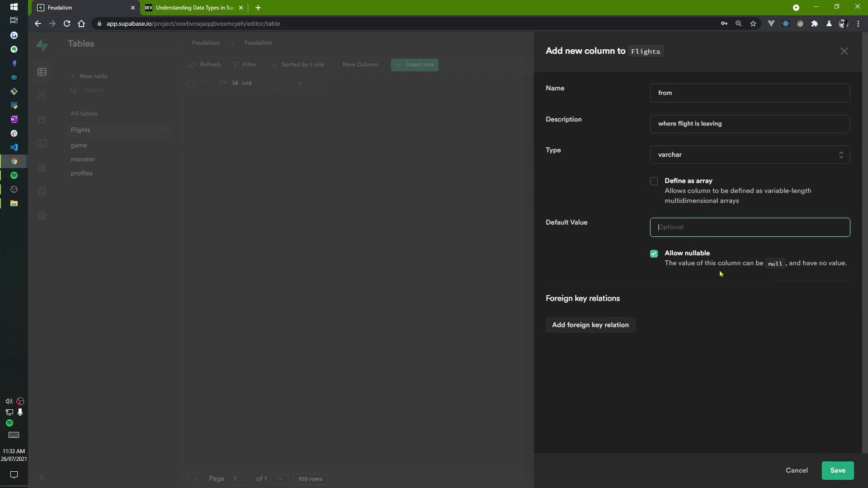
left_click(744, 315)
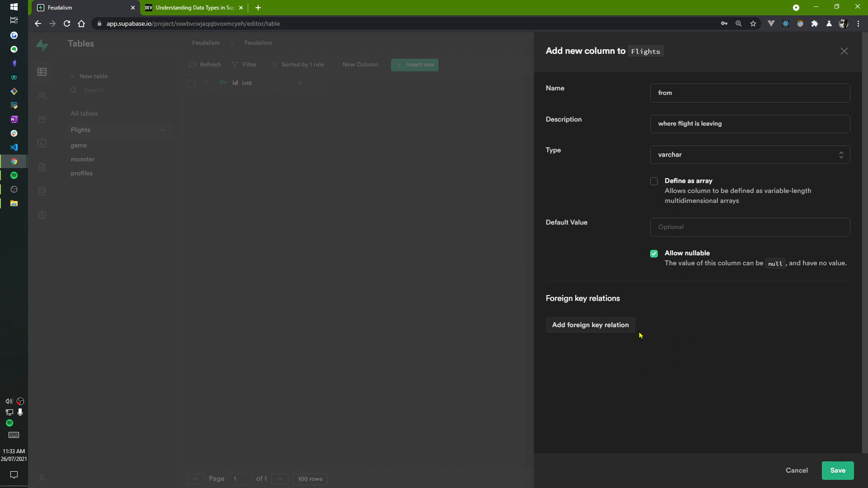
left_click(830, 478)
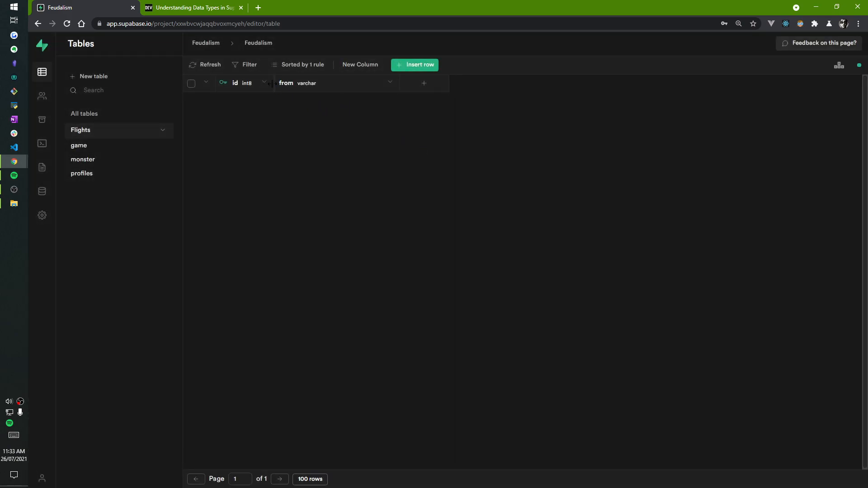
Add a varchar column named to, described as "where the flight is going", to the Flights table without a default value.
left_click(434, 90)
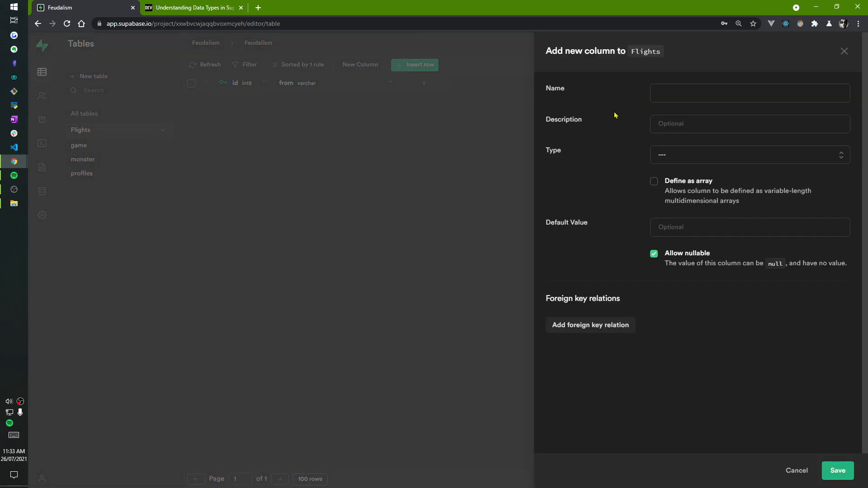
left_click(710, 92)
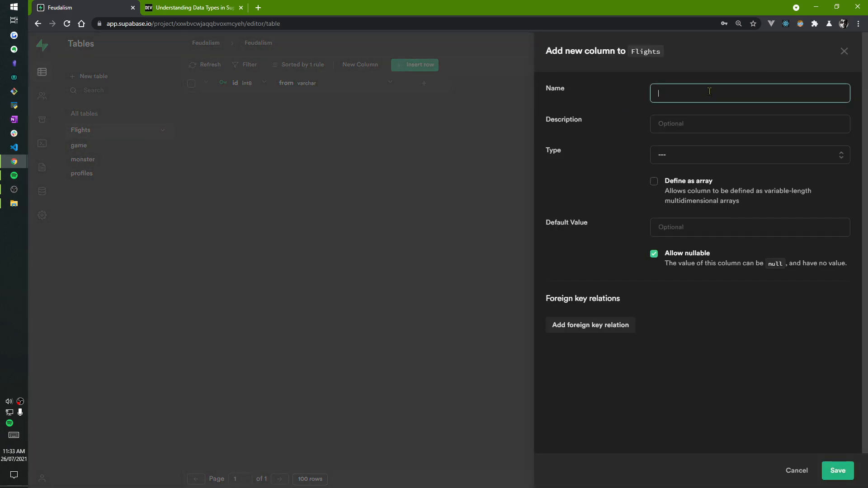
type("To")
left_click(706, 131)
type("where the flight is going")
key("Tab")
left_click(699, 152)
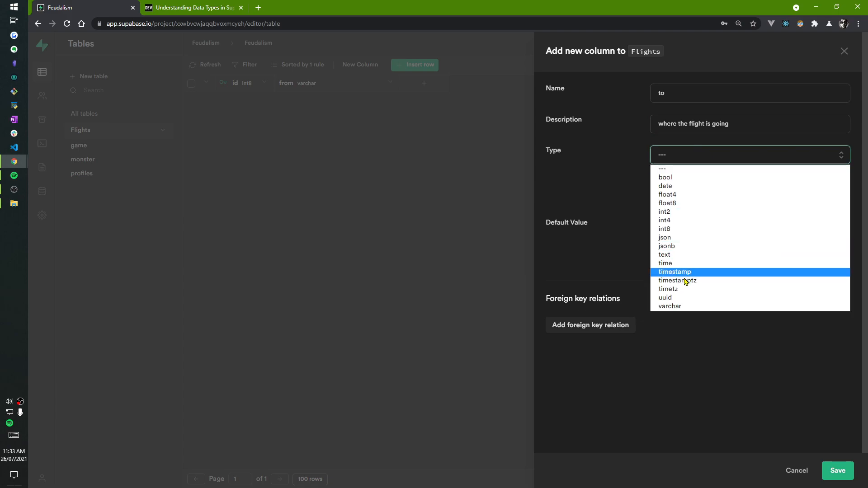
left_click(690, 306)
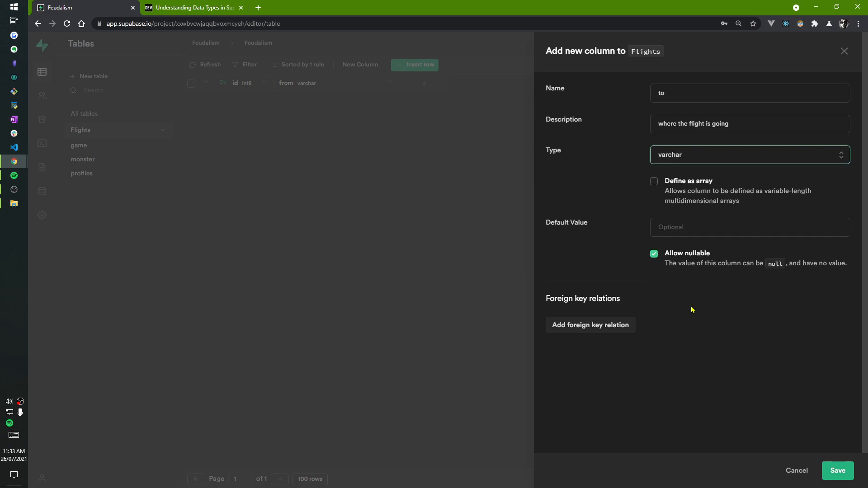
left_click(699, 228)
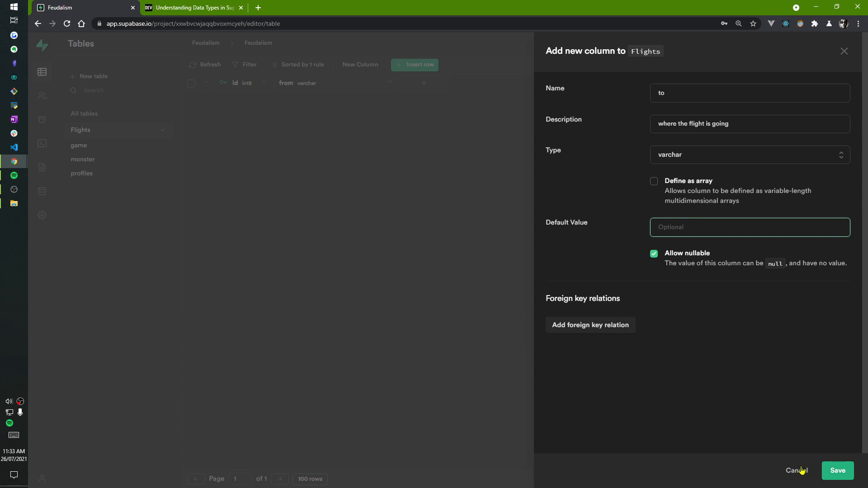
left_click(837, 471)
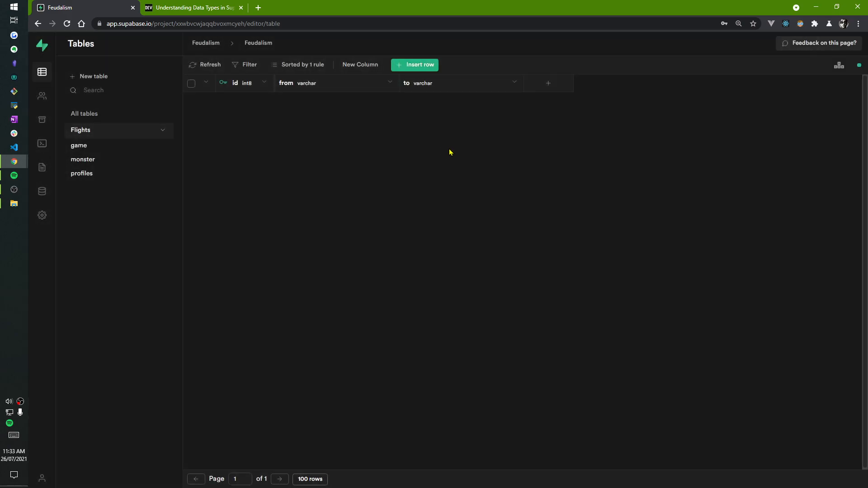
Start a new Flights column named departure_date, with the description "when the flight is leaving" and the type date.
left_click(540, 86)
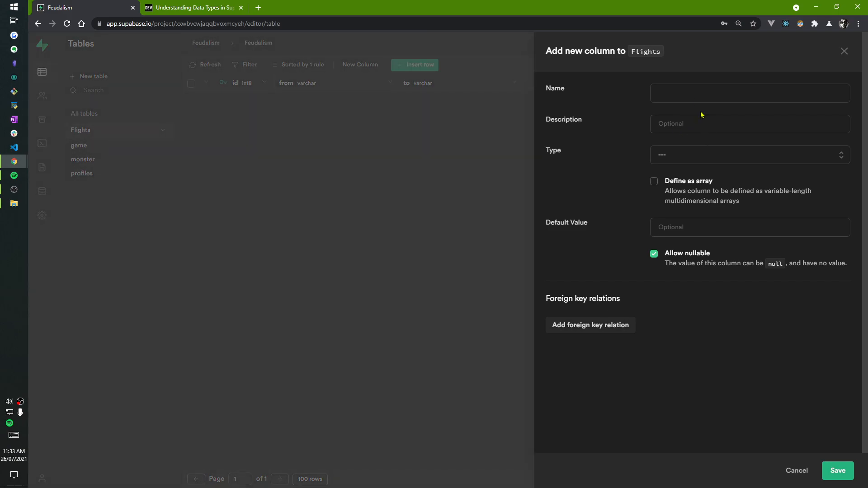
type("dep")
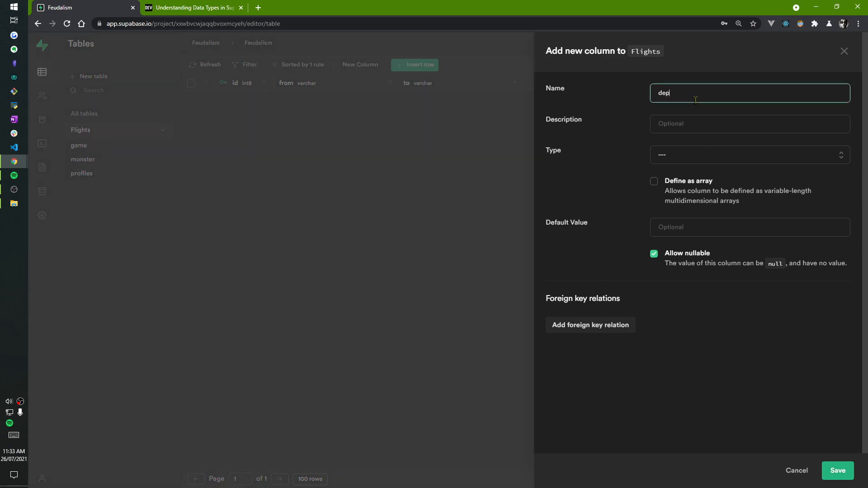
type("arture_date")
left_click(695, 128)
type("when the flihg")
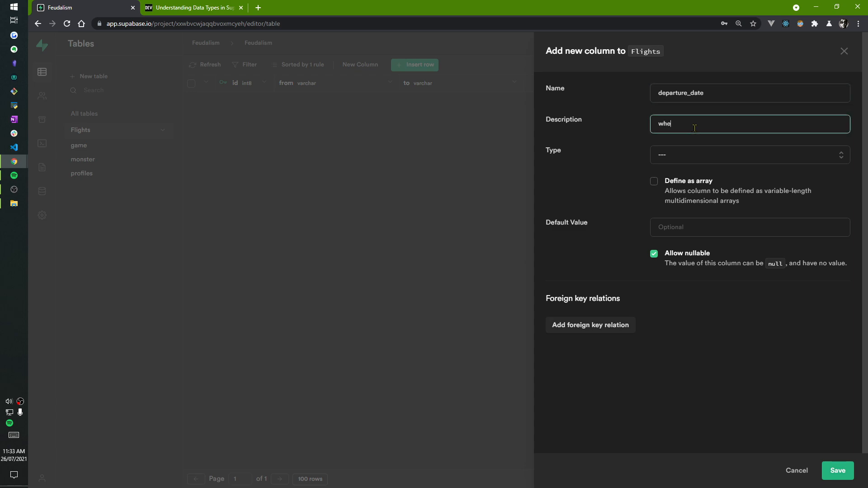
key("BackSpace")
key("BackSpace")
type("ght is leaving")
left_click(684, 156)
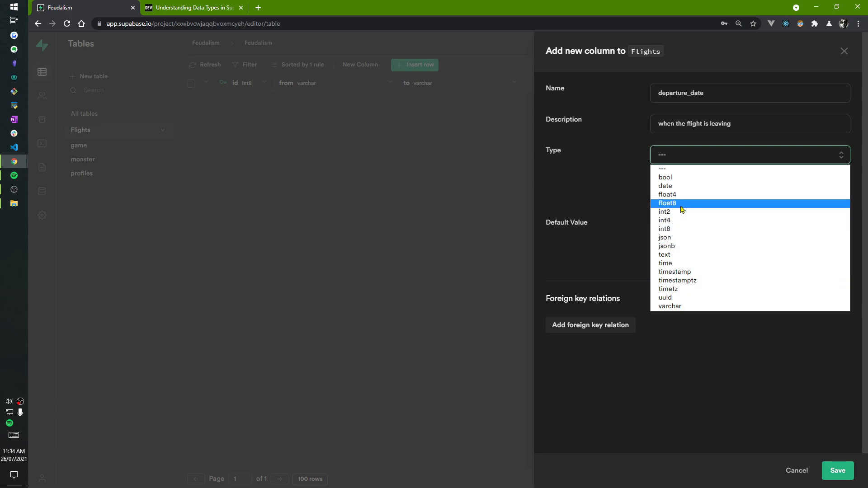
left_click(678, 186)
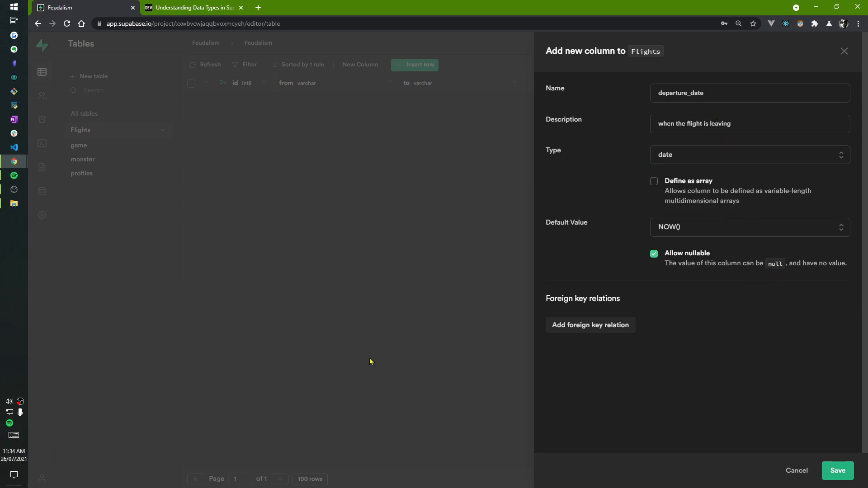
left_click(690, 231)
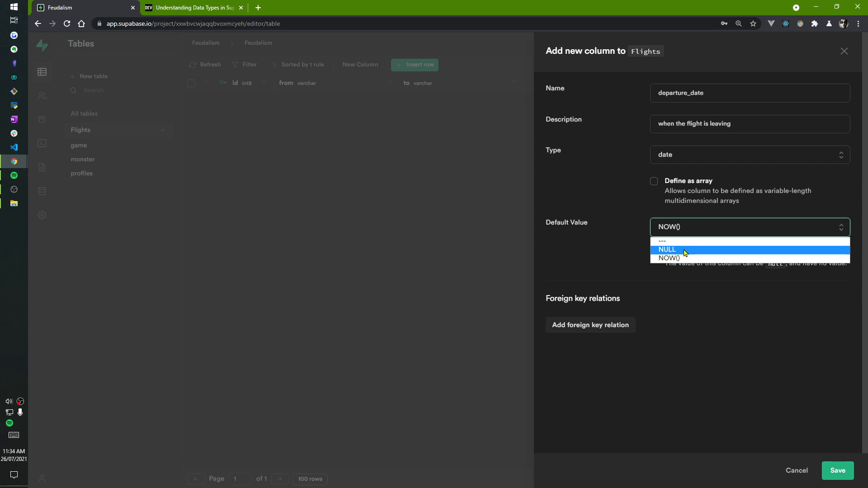
left_click(686, 250)
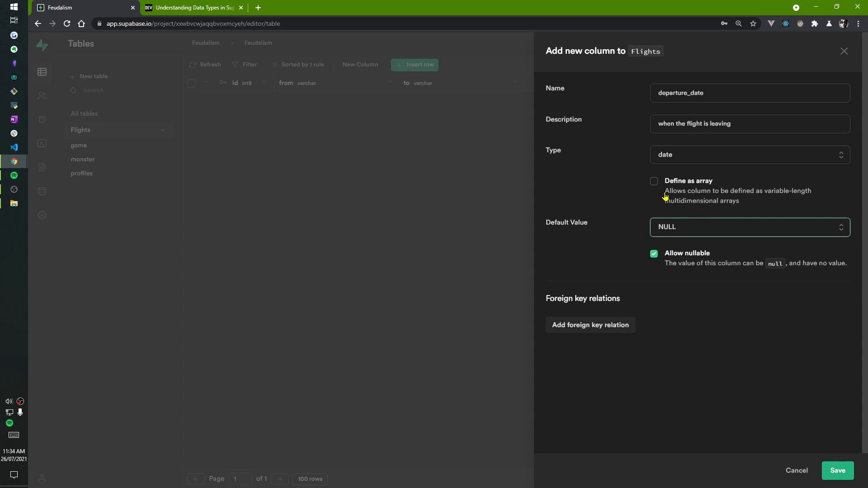
left_click(679, 233)
left_click(687, 258)
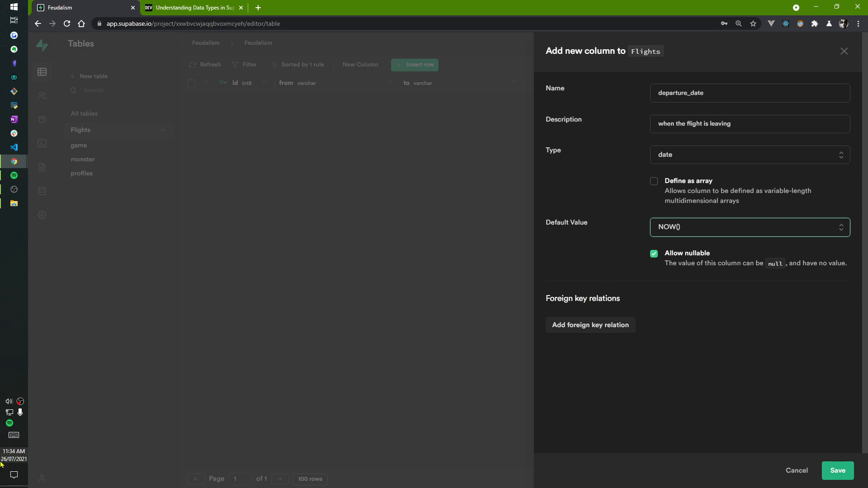
Save the departure_date column with the default value NULL and widen it in the grid to show its full name.
left_click(694, 226)
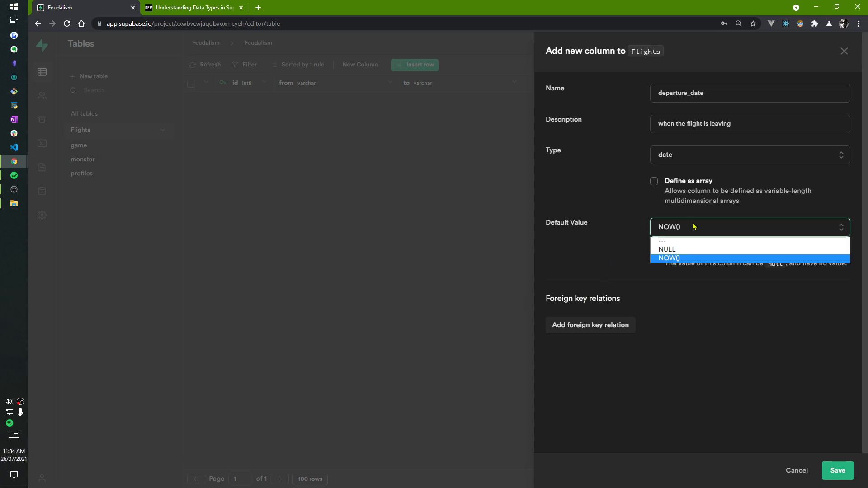
left_click(667, 249)
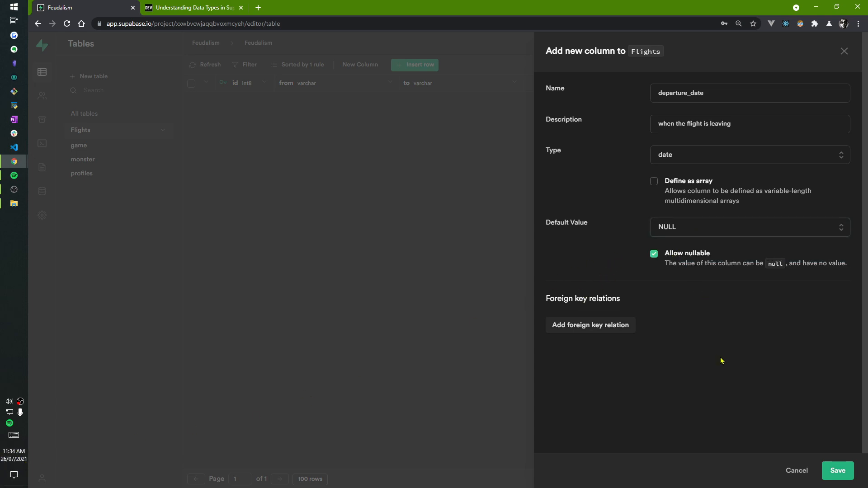
left_click(850, 473)
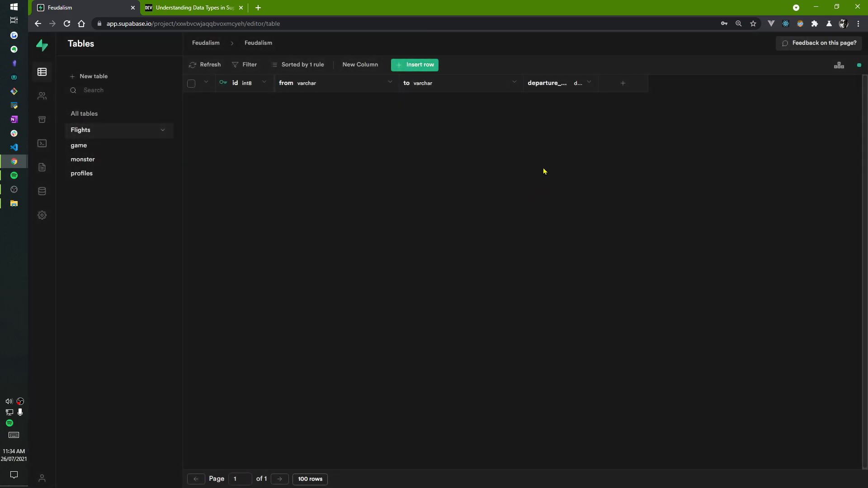
left_click_drag(596, 87, 612, 90)
left_click(648, 84)
left_click(691, 156)
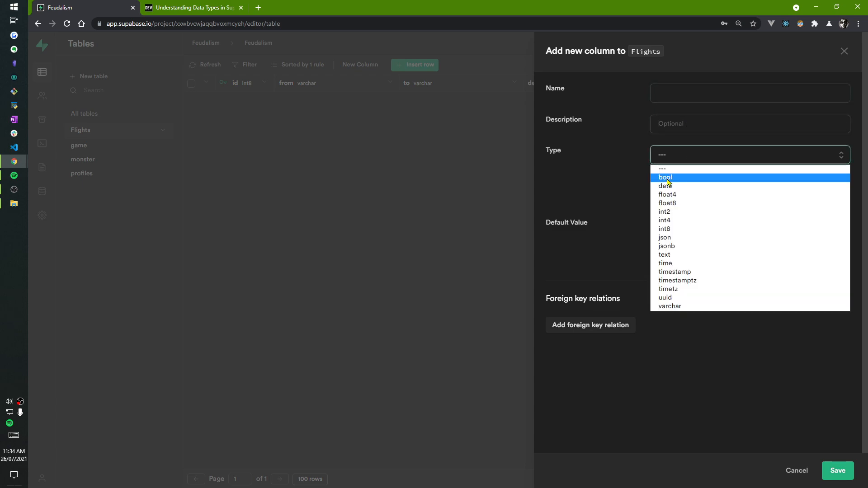
left_click(511, 132)
Add a bool column named has_departed with the default value false to Flights, and widen it in the grid.
left_click(639, 90)
left_click(688, 98)
type("has_departed")
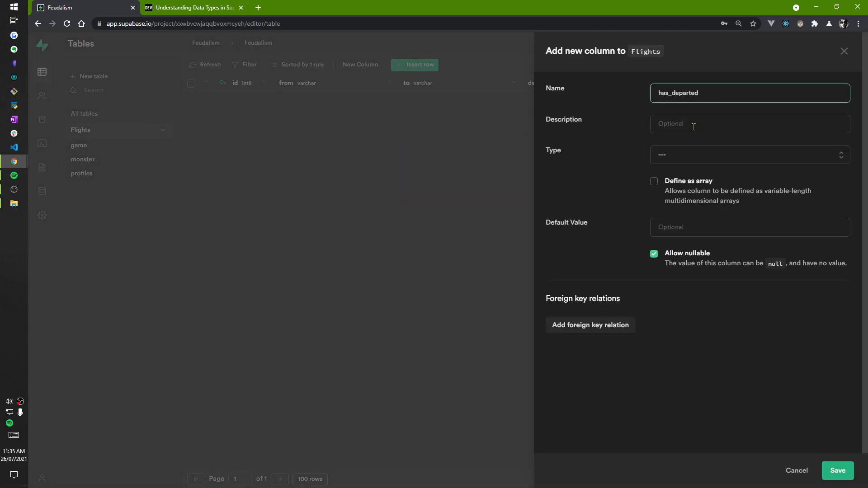
left_click(693, 127)
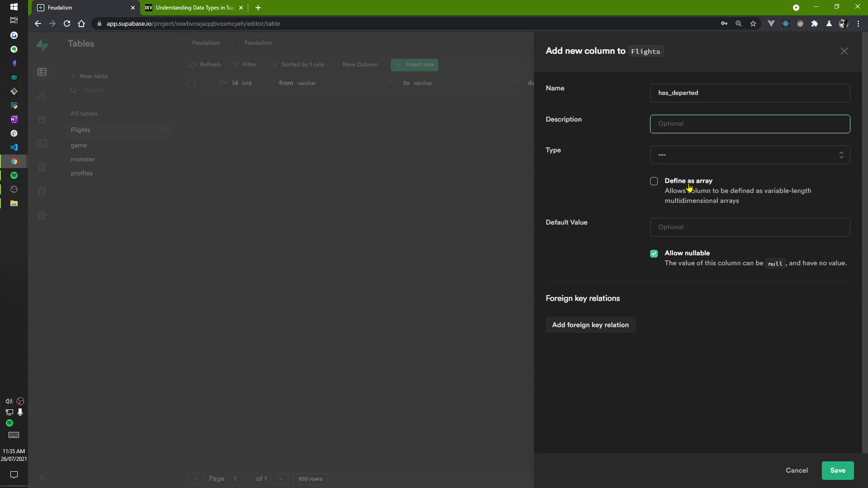
left_click(669, 161)
left_click(667, 177)
left_click(700, 229)
left_click(669, 267)
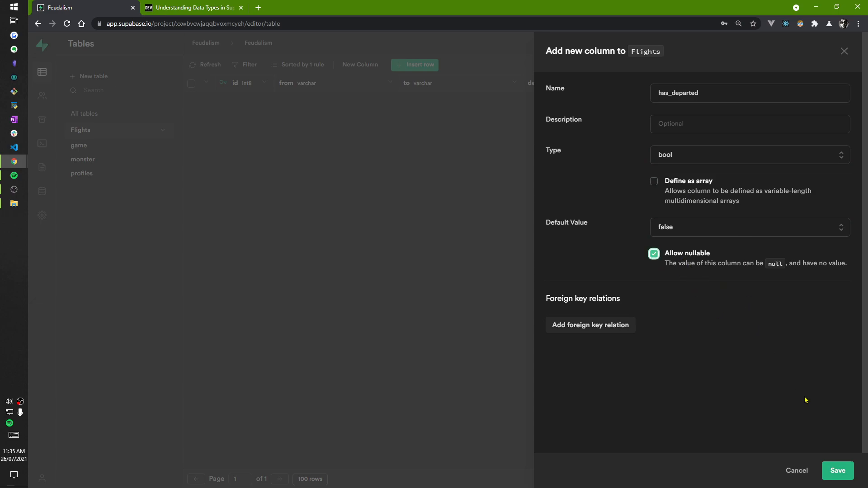
left_click(839, 471)
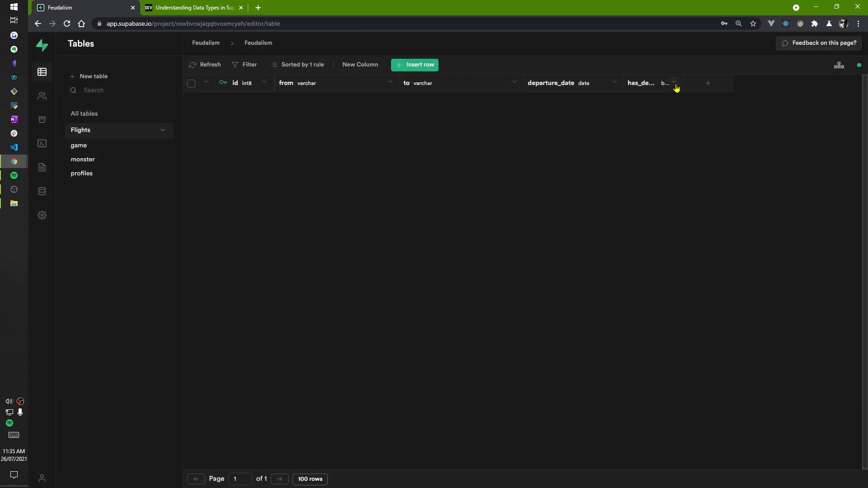
left_click_drag(683, 90, 707, 90)
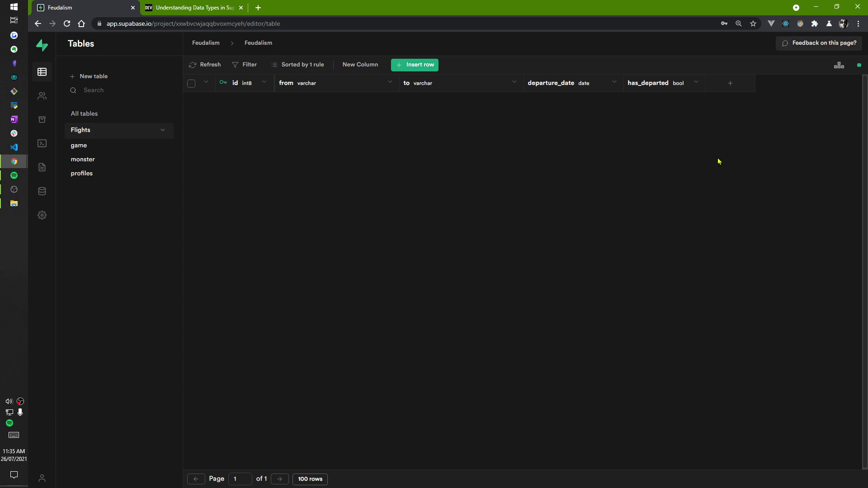